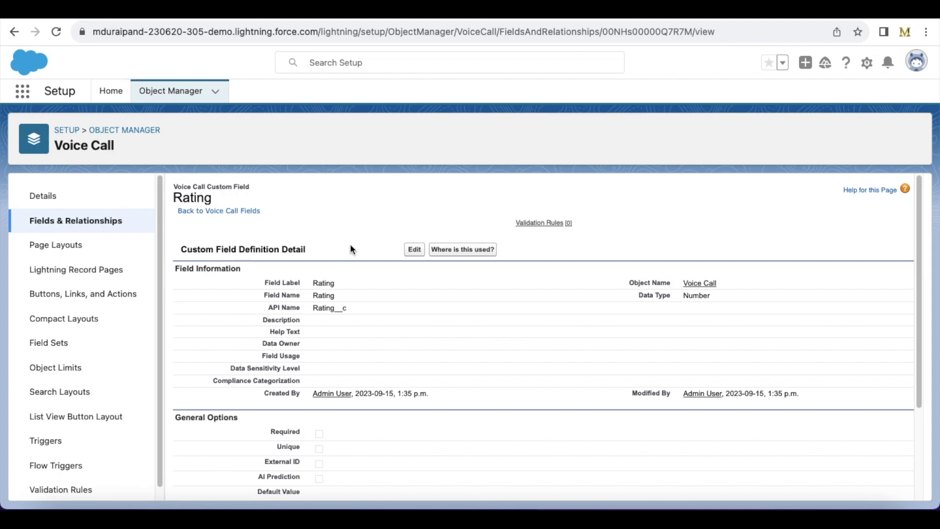
- Review the Rating__c API name, its Number Options and the Voice Call object, then go to Survey Sub Flow
double_click(330, 307)
left_click_drag(910, 215, 913, 295)
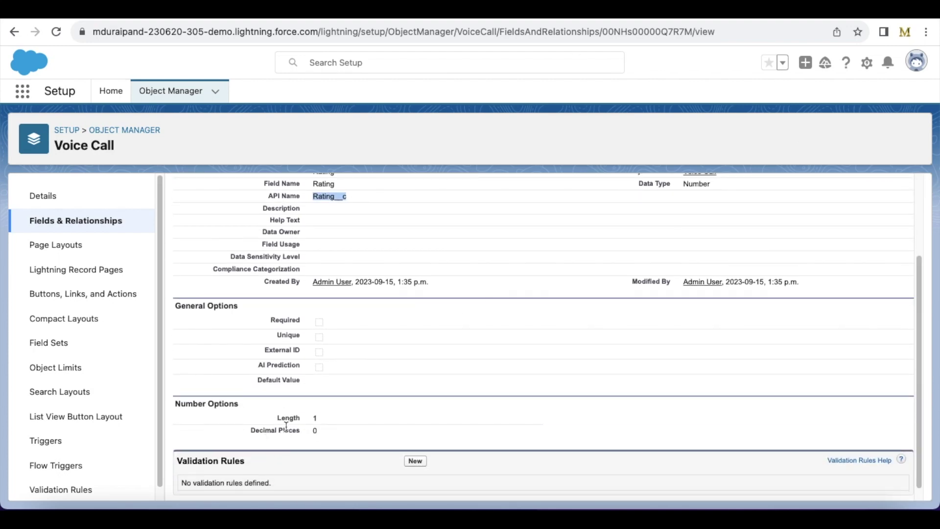
left_click_drag(282, 418, 343, 426)
left_click_drag(913, 332, 915, 252)
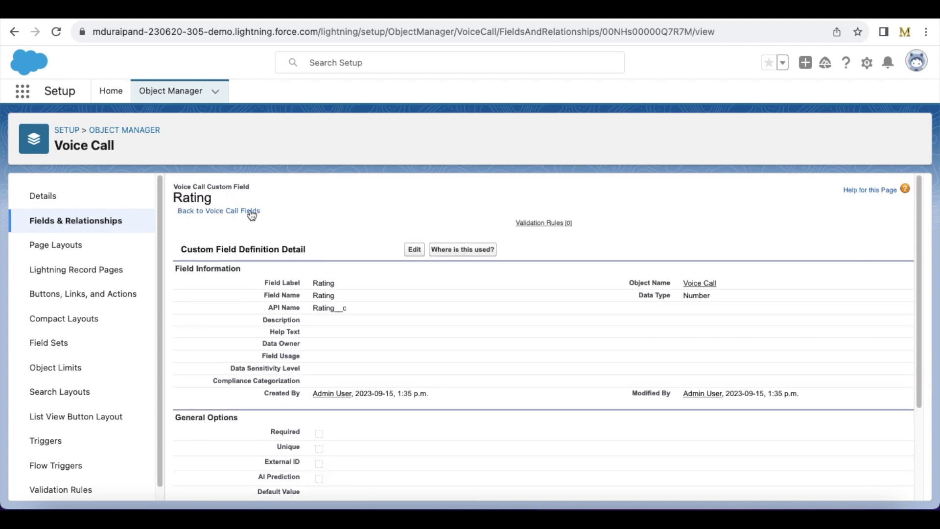
left_click_drag(71, 145, 113, 144)
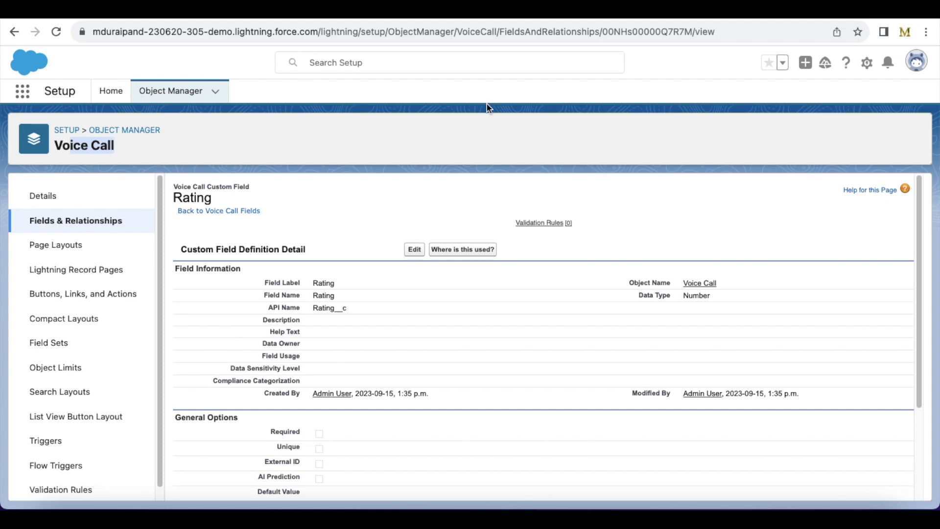
left_click(576, 18)
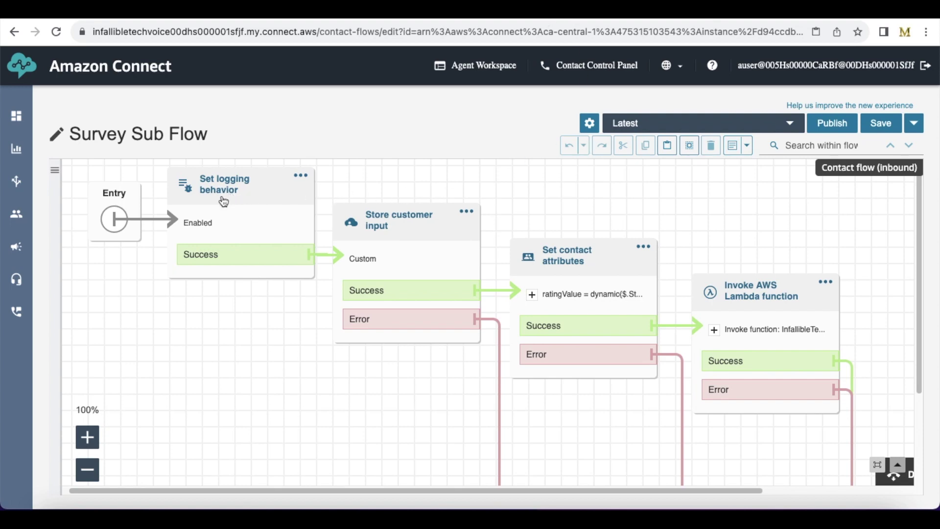
left_click(408, 227)
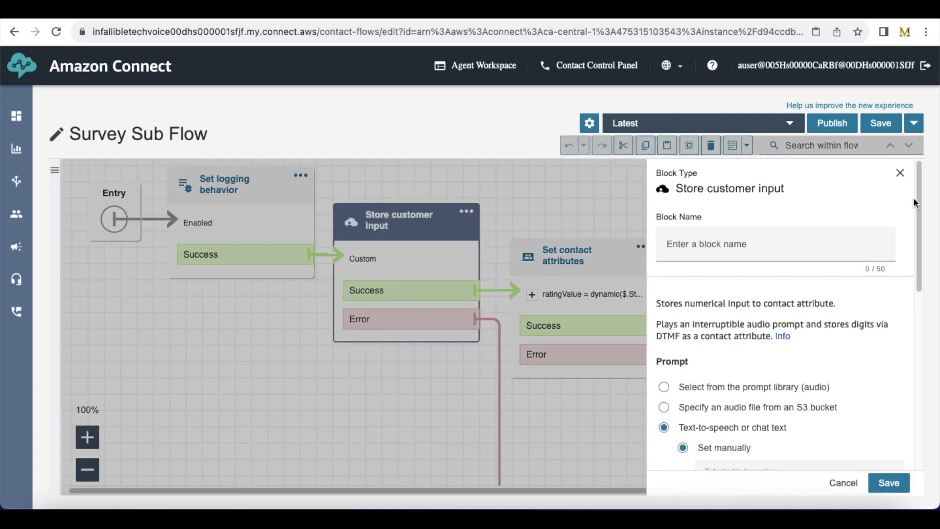
left_click_drag(916, 196, 914, 289)
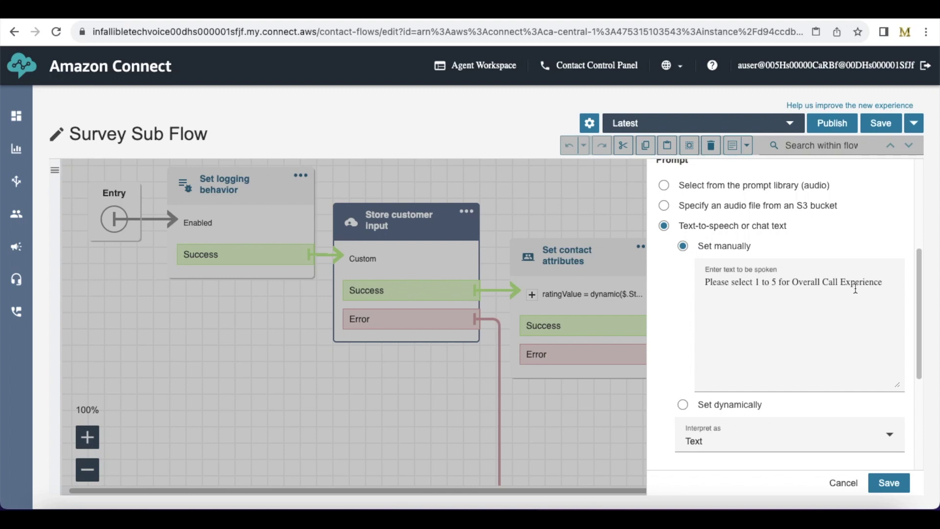
left_click_drag(917, 291, 911, 356)
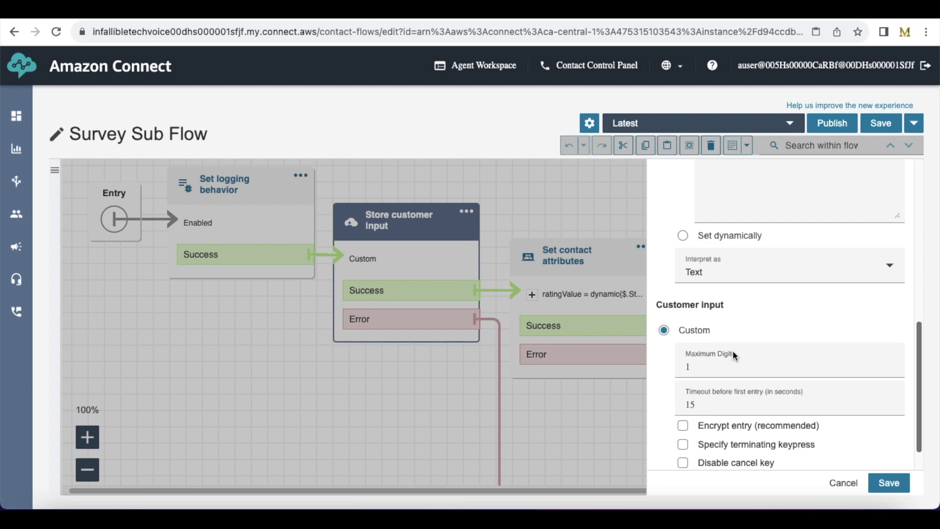
left_click(840, 482)
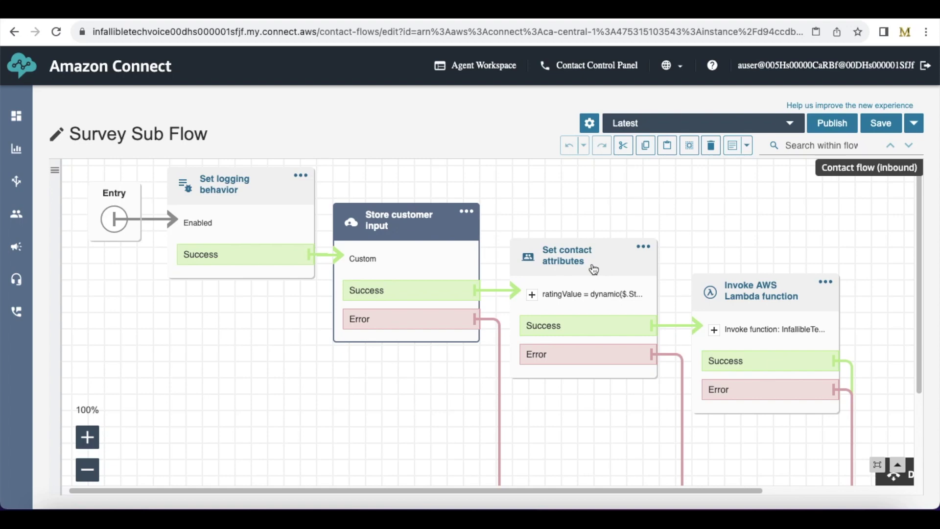
left_click(593, 269)
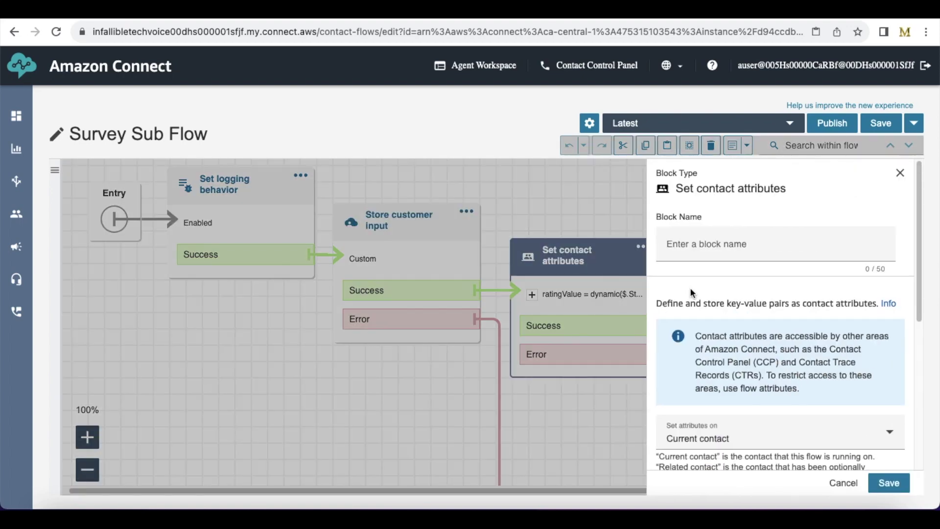
left_click_drag(914, 230, 903, 356)
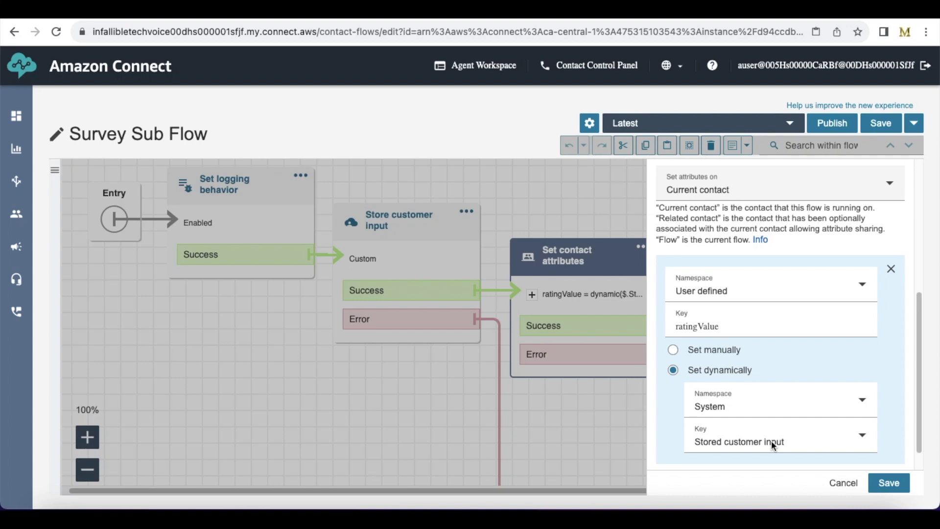
left_click(844, 483)
left_click_drag(885, 335, 729, 261)
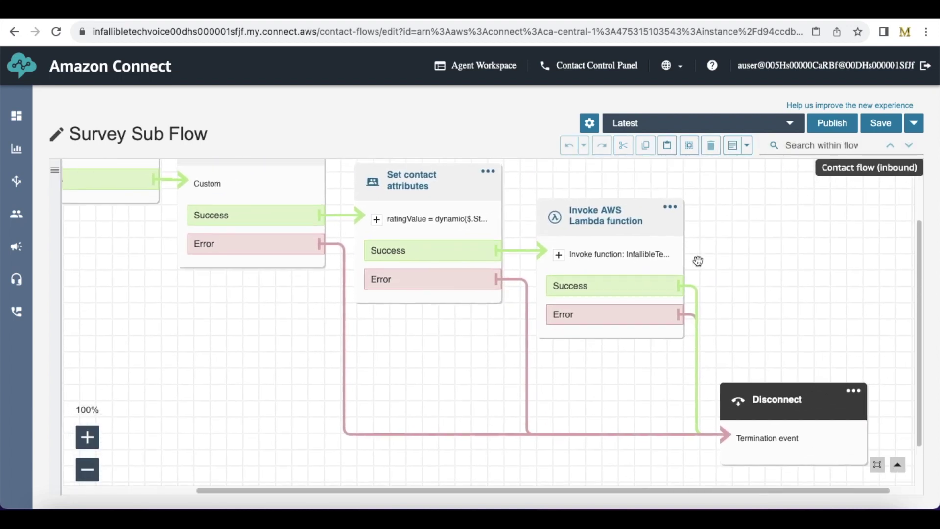
- Open the Invoke AWS Lambda function block and review its function input parameters
left_click(604, 236)
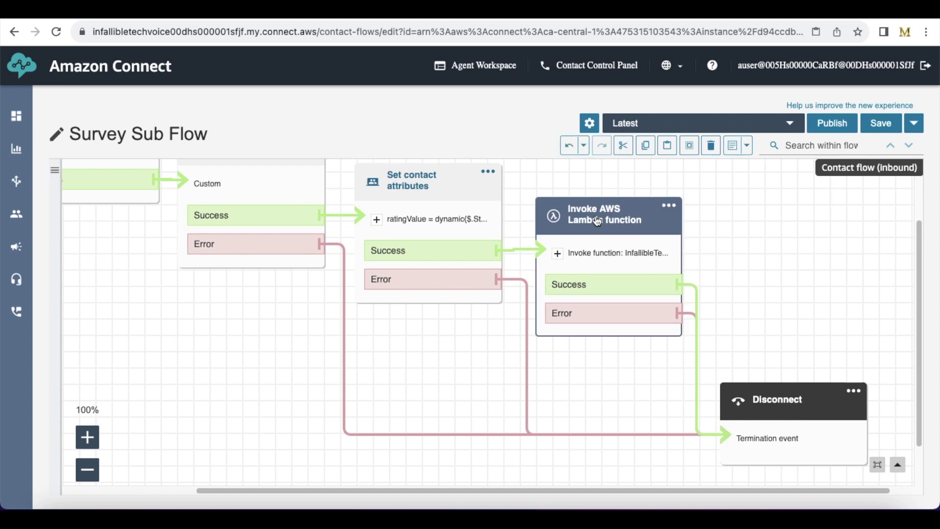
double_click(597, 222)
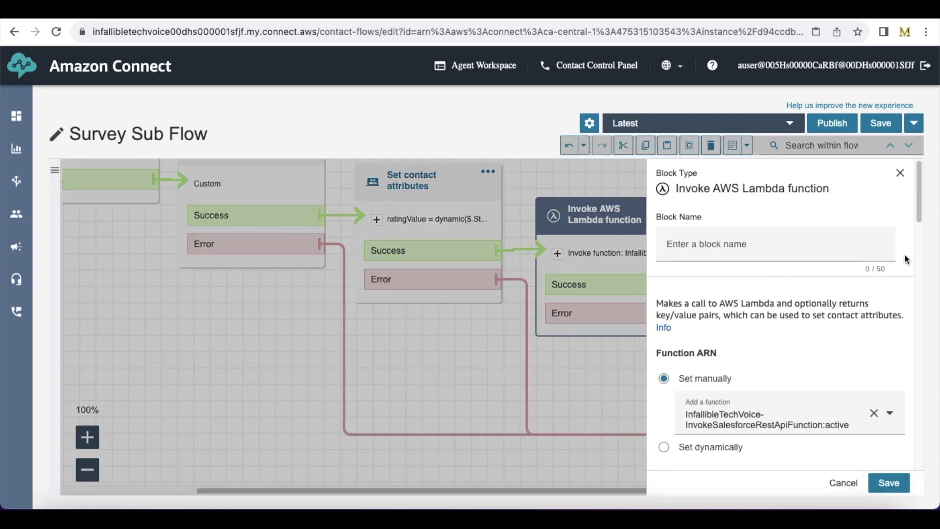
scroll(914, 174, "down", 2)
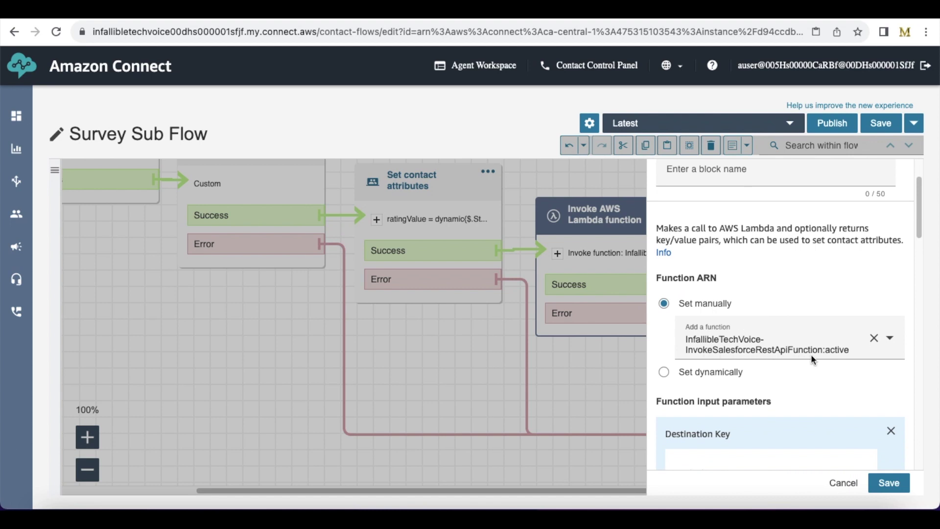
scroll(913, 248, "down", 5)
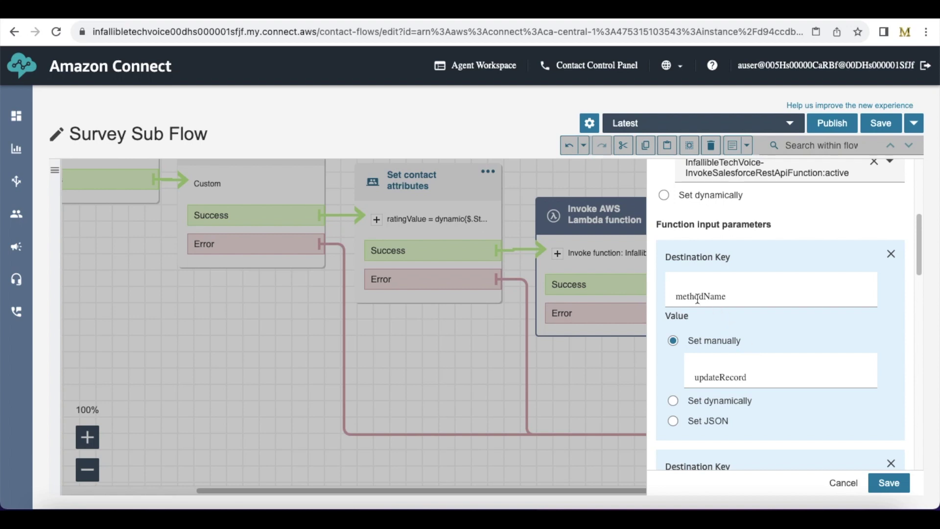
left_click_drag(920, 237, 913, 284)
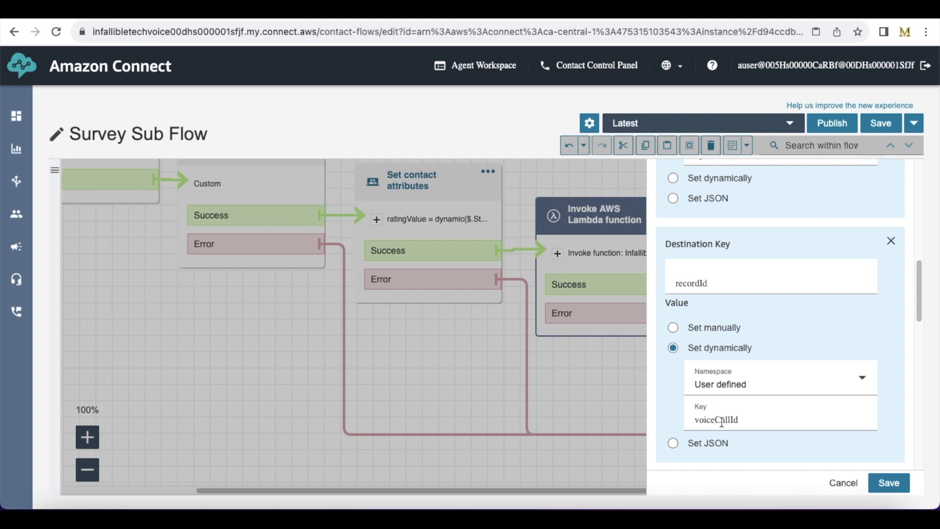
scroll(915, 302, "down", 1)
scroll(914, 302, "down", 4)
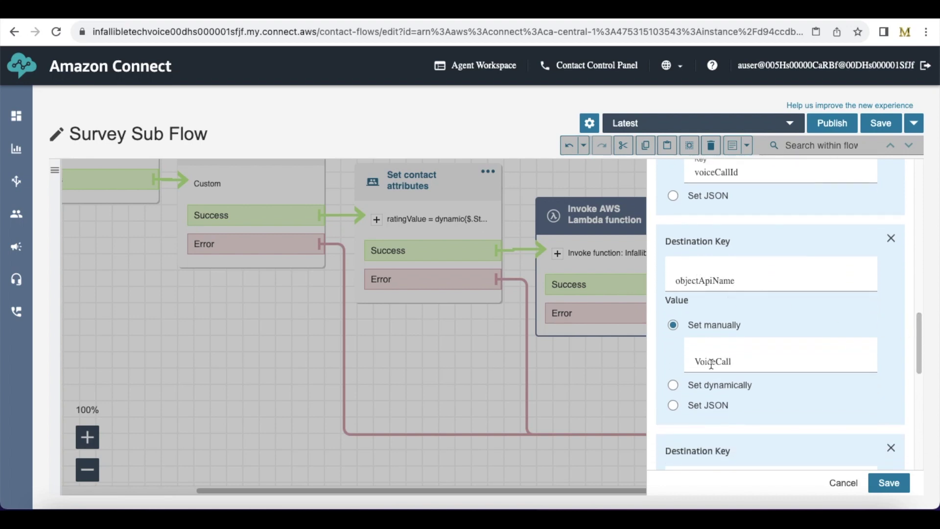
left_click_drag(918, 331, 913, 377)
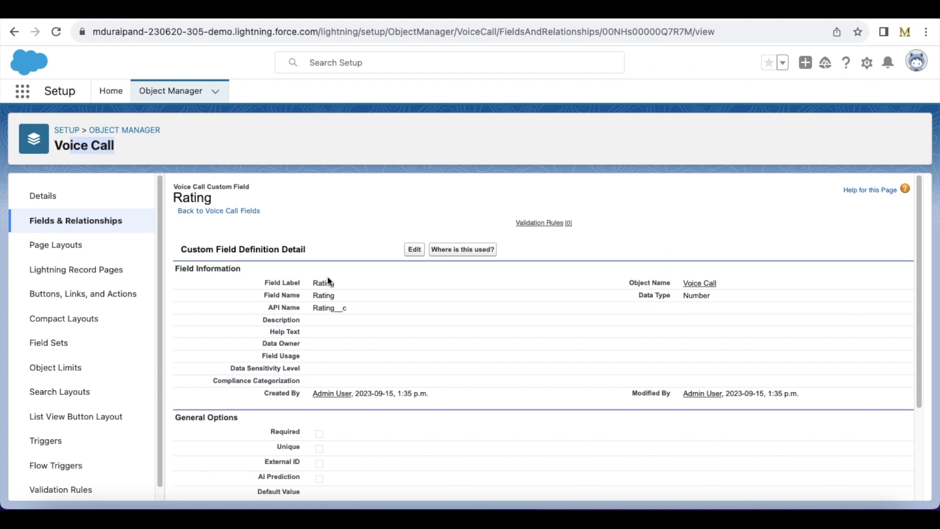
- Select the Rating__c API name on the Salesforce Rating field page
double_click(318, 309)
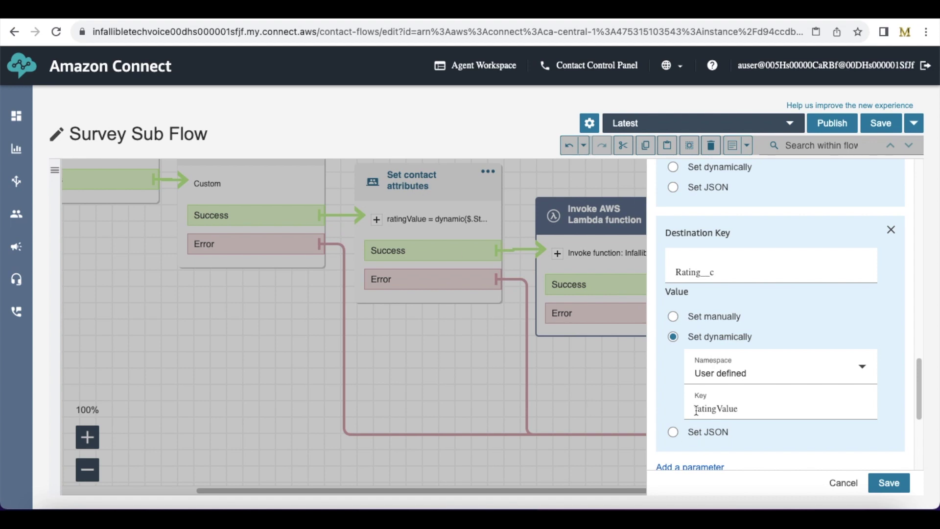
- Review the Lambda Timeout and Response validation settings, then cancel without changes
left_click_drag(919, 388, 911, 410)
scroll(912, 411, "down", 3)
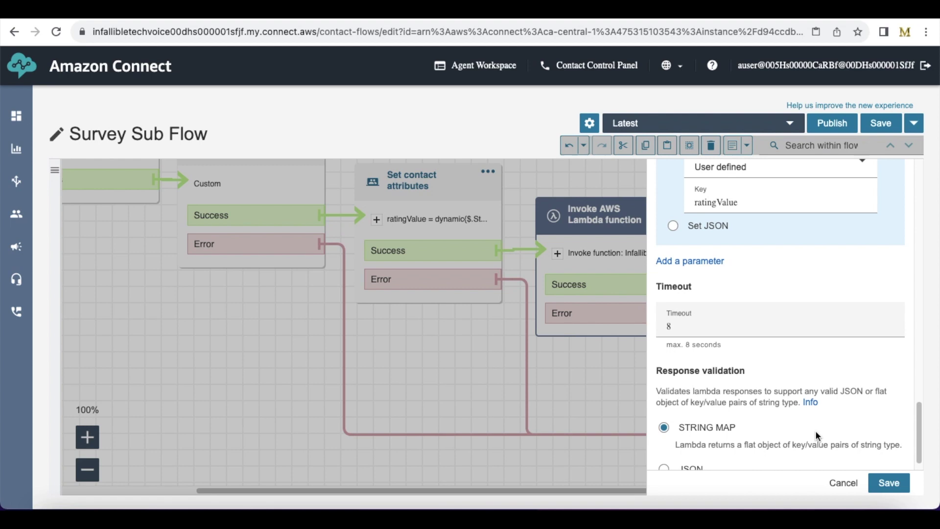
left_click(849, 482)
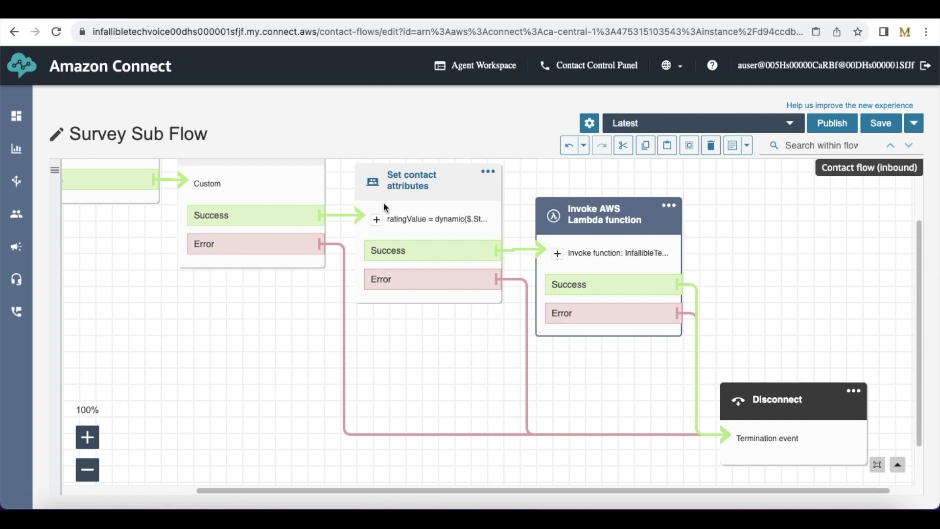
- Pan the Survey Sub Flow canvas and select the Lambda block's connector to Disconnect
left_click_drag(262, 321, 370, 382)
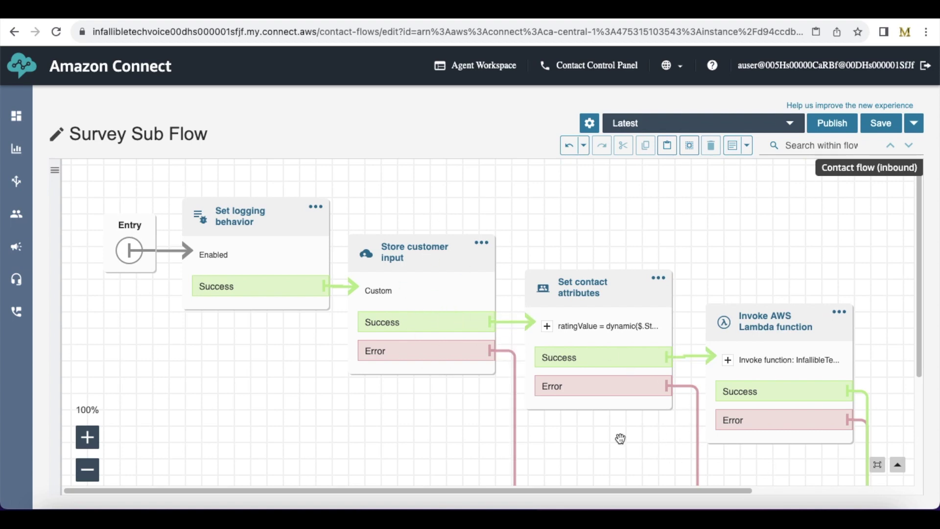
scroll(490, 319, "down", 3)
scroll(490, 319, "right", 4)
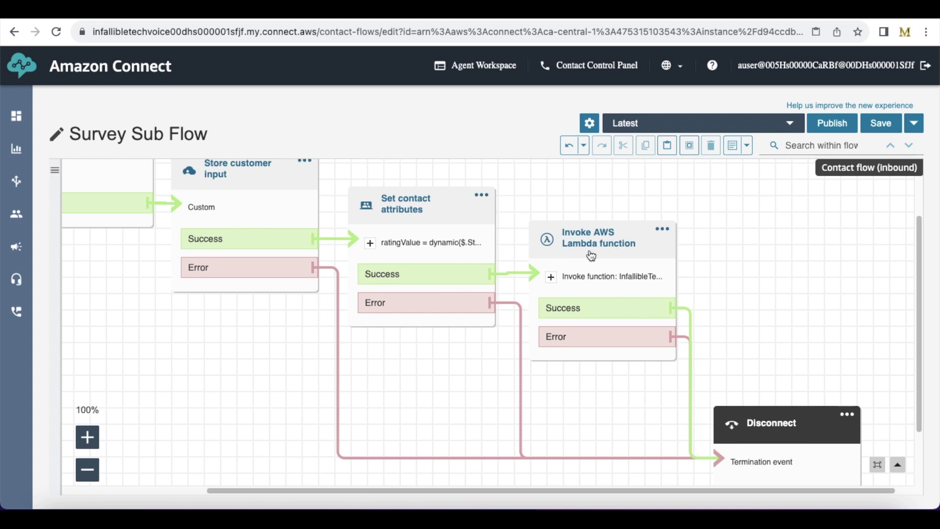
left_click(683, 337)
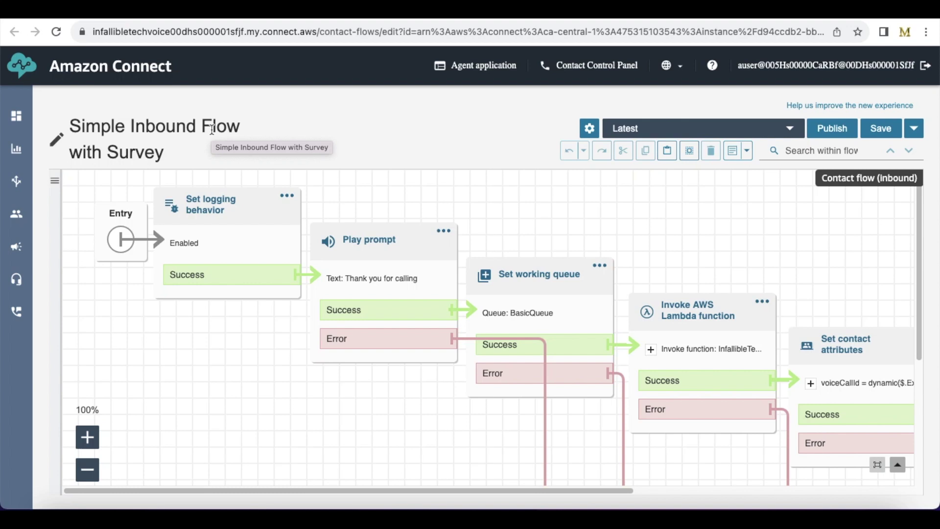
mouse_move(16, 312)
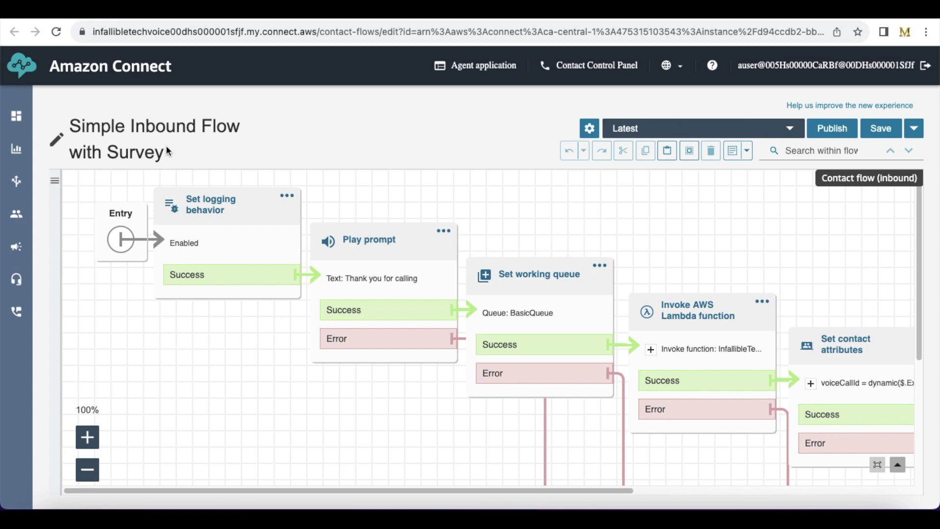
mouse_move(248, 274)
left_click_drag(382, 436, 275, 415)
mouse_move(234, 287)
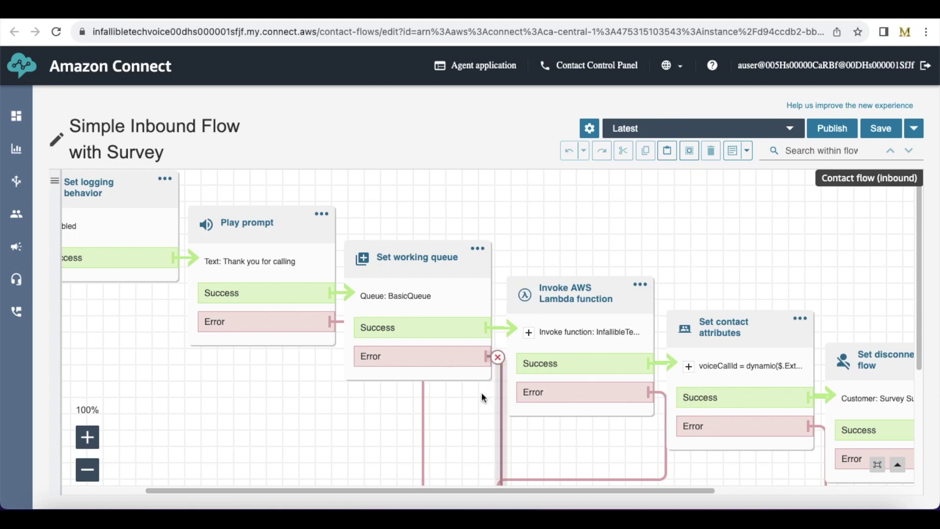
left_click_drag(598, 434, 431, 376)
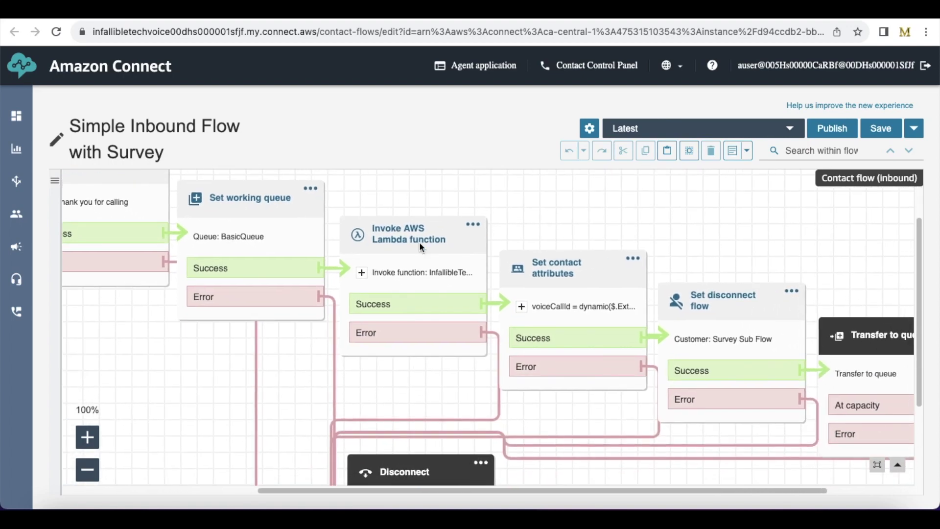
left_click(416, 233)
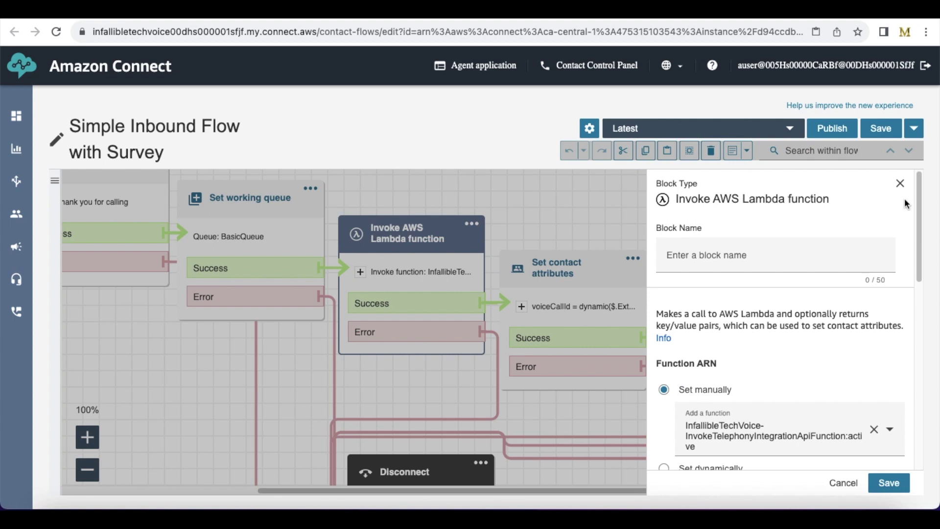
scroll(909, 246, "down", 3)
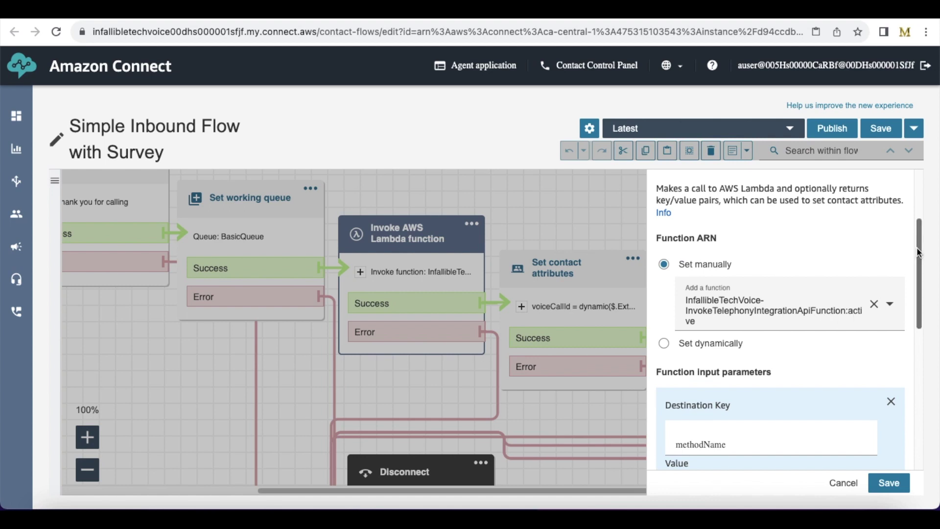
scroll(760, 246, "down", 3)
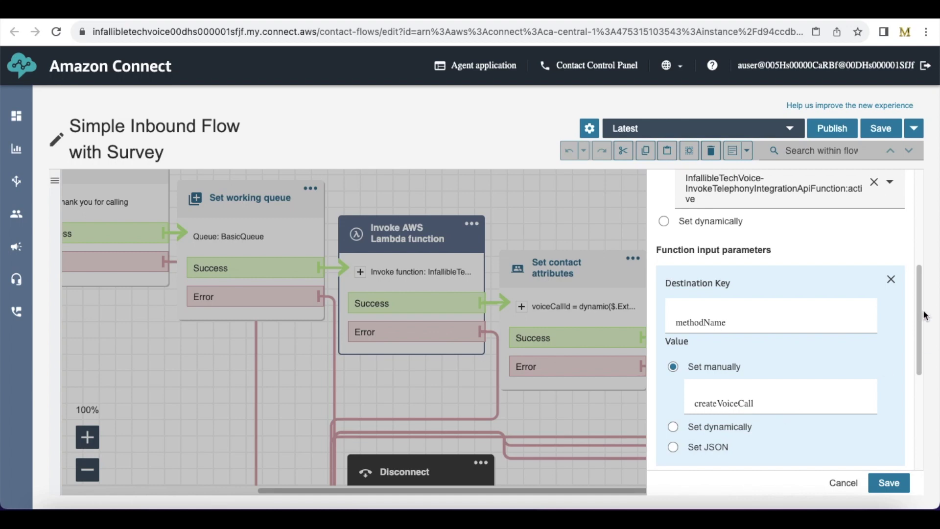
left_click_drag(924, 311, 914, 368)
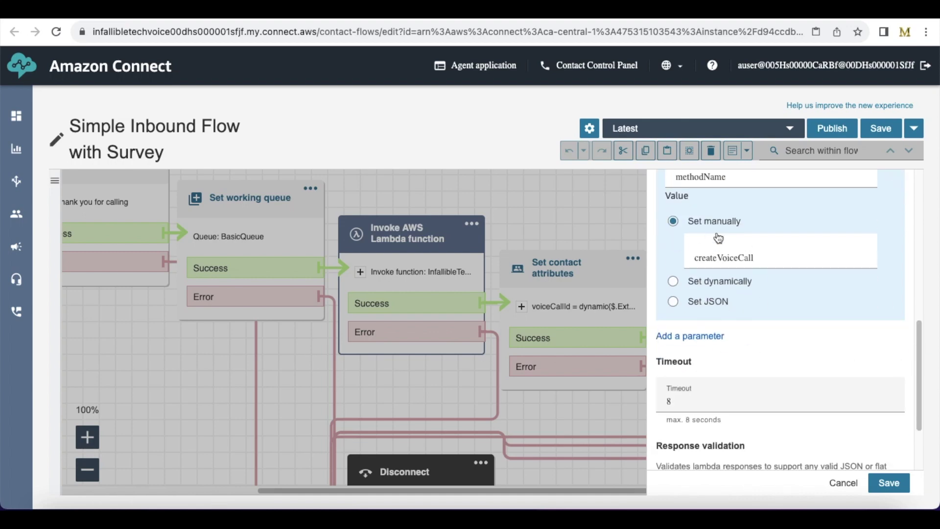
left_click(844, 483)
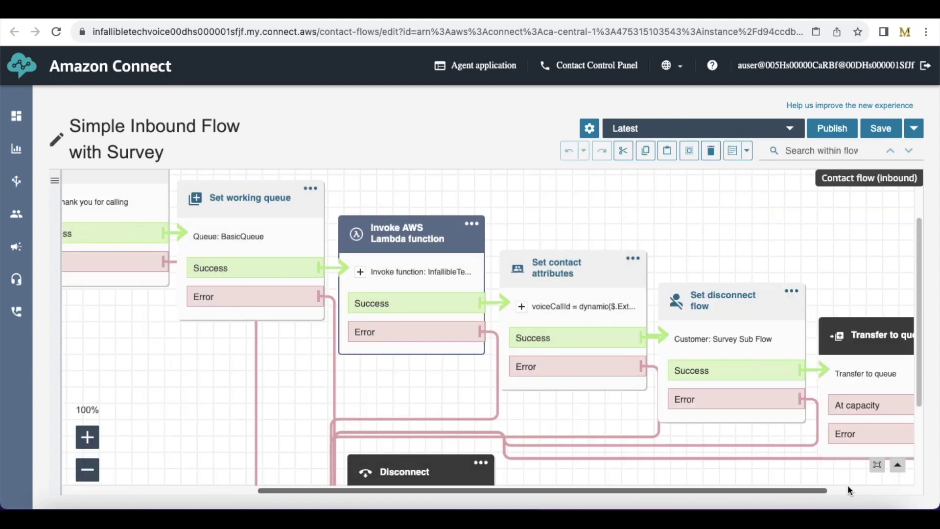
- Open the inbound flow's Set contact attributes block and review the voiceCallId attribute
left_click(552, 269)
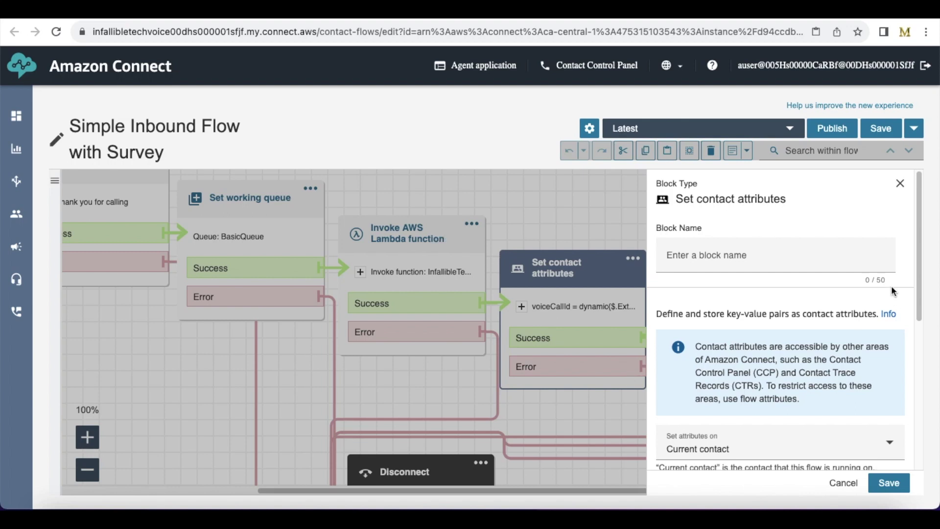
left_click_drag(914, 228, 905, 302)
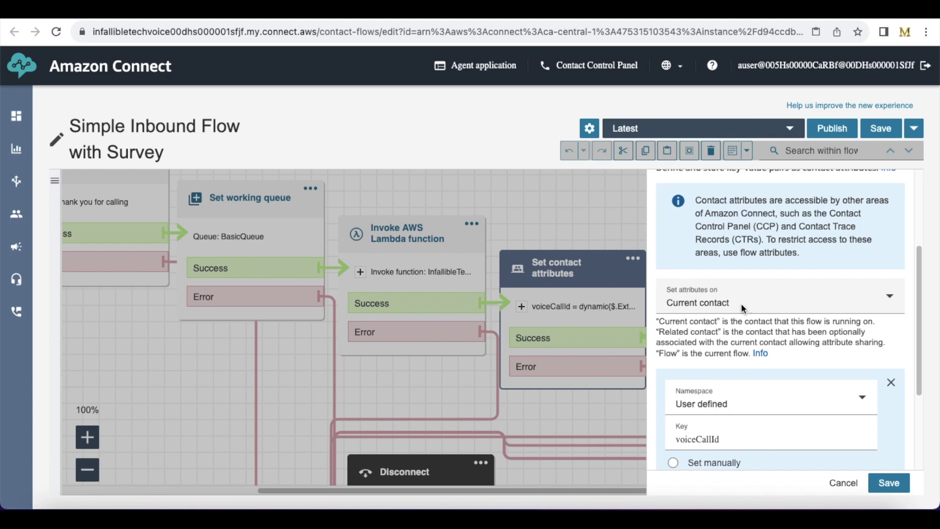
left_click_drag(920, 285, 919, 328)
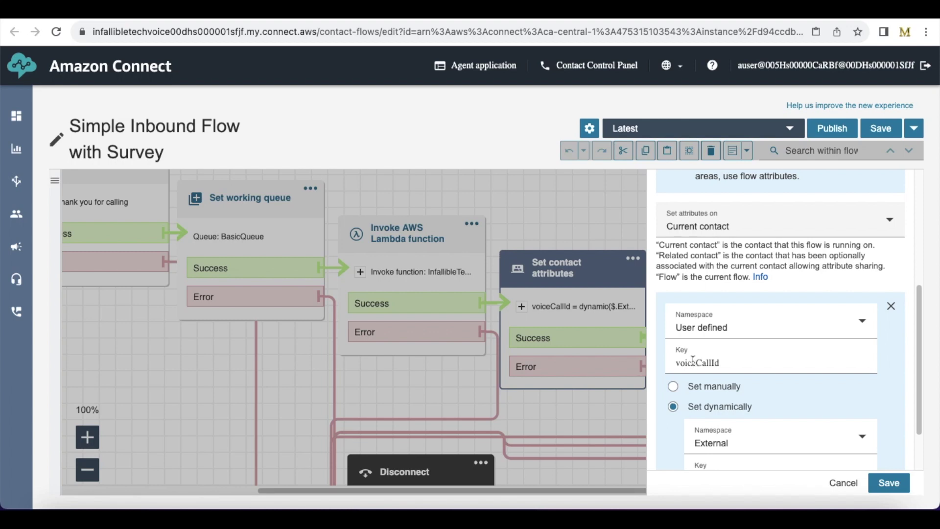
left_click_drag(912, 319, 902, 350)
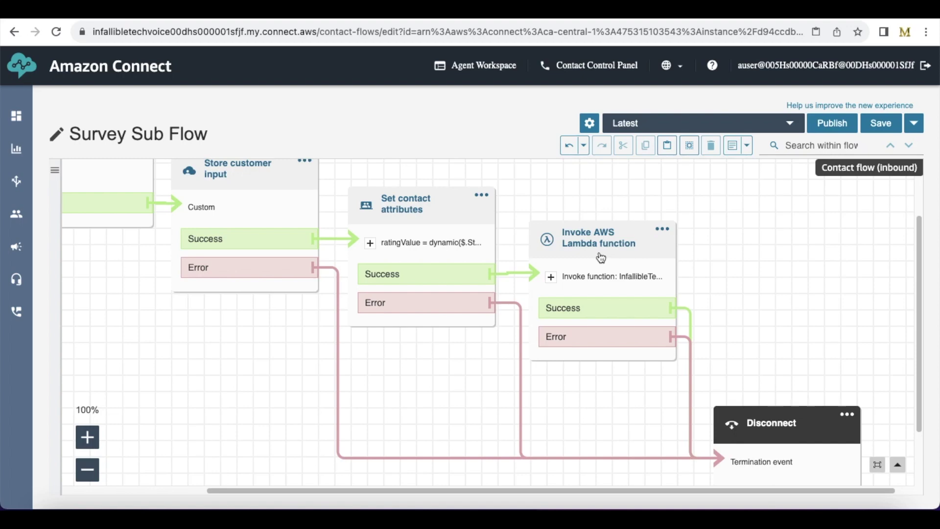
- Open the sub flow's Invoke AWS Lambda block and review its recordId and updateRecord parameters
left_click(577, 234)
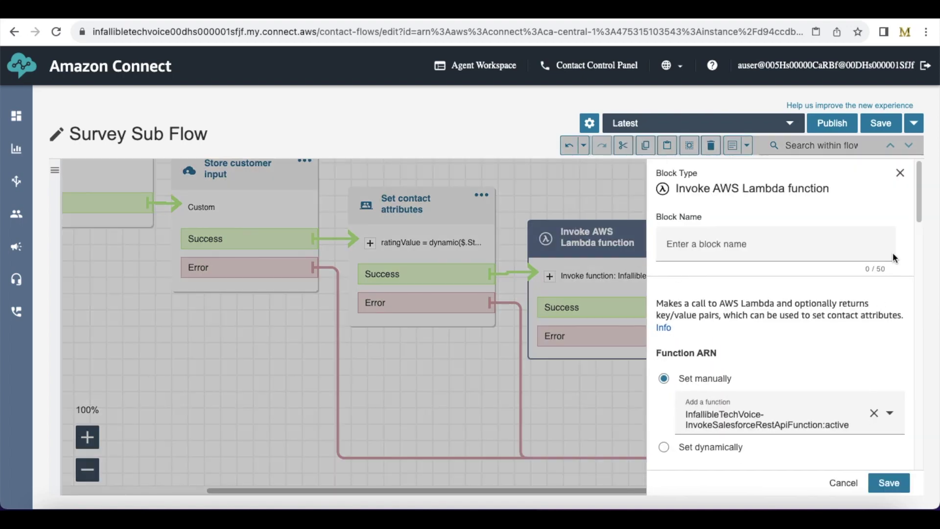
left_click_drag(913, 196, 910, 346)
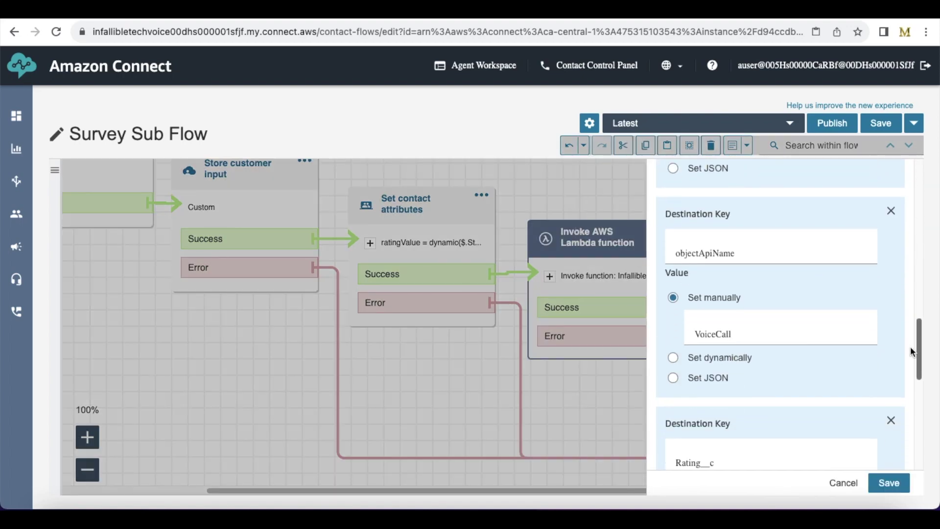
left_click_drag(920, 335, 909, 263)
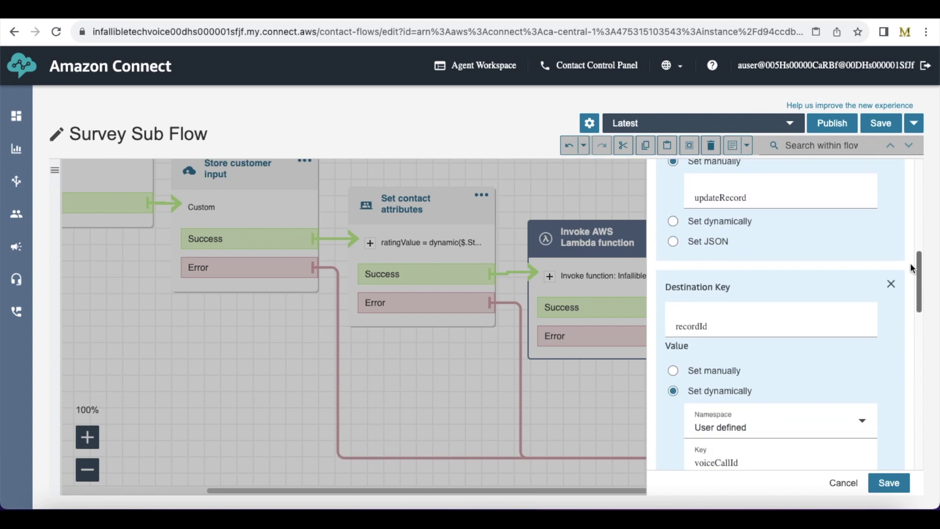
scroll(851, 317, "down", 2)
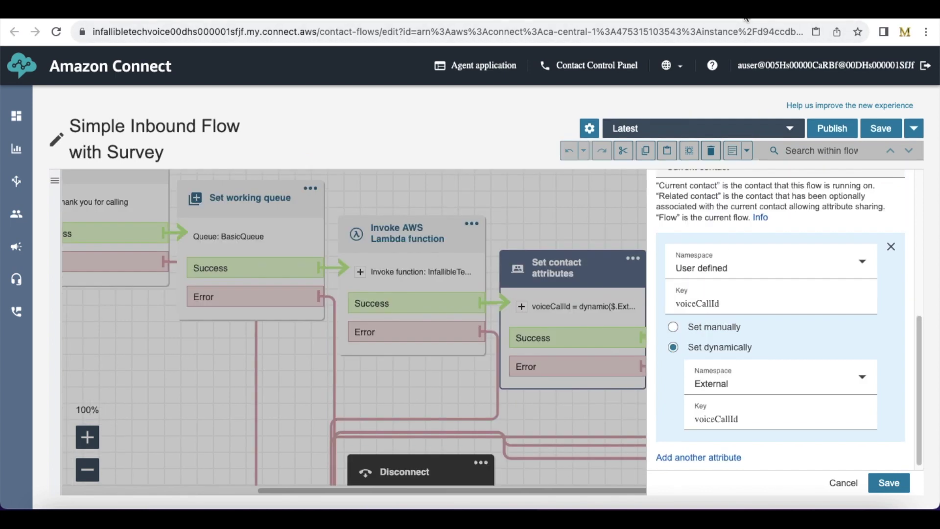
- Close the contact attribute settings and open the Set disconnect flow block set to Survey Sub Flow
left_click(844, 484)
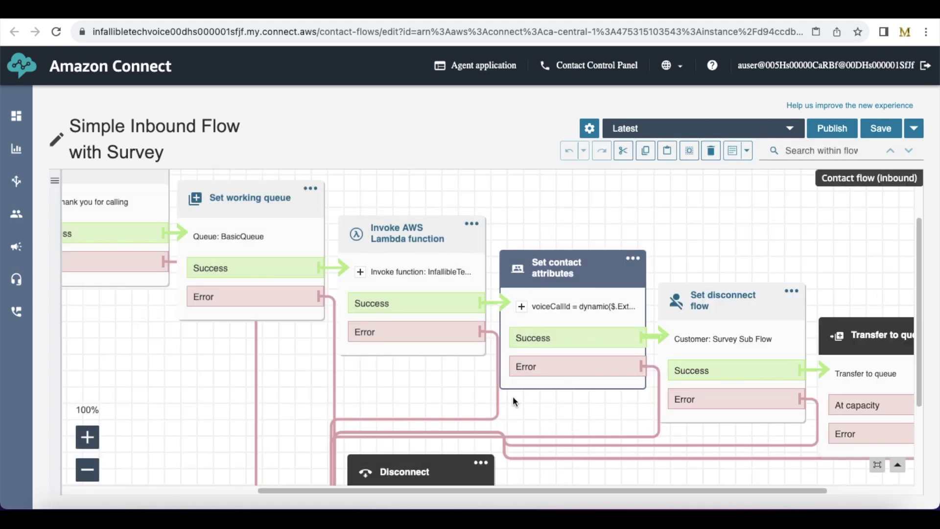
left_click_drag(768, 489, 800, 489)
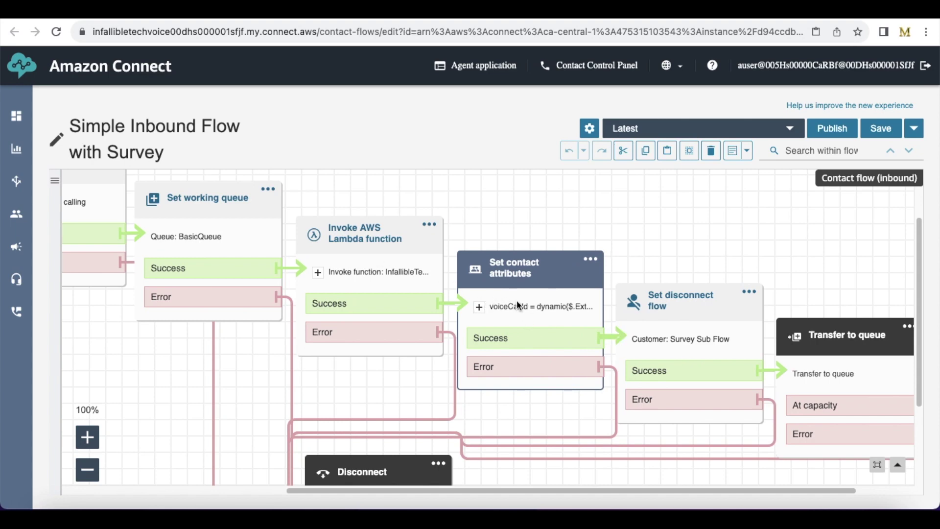
left_click(674, 307)
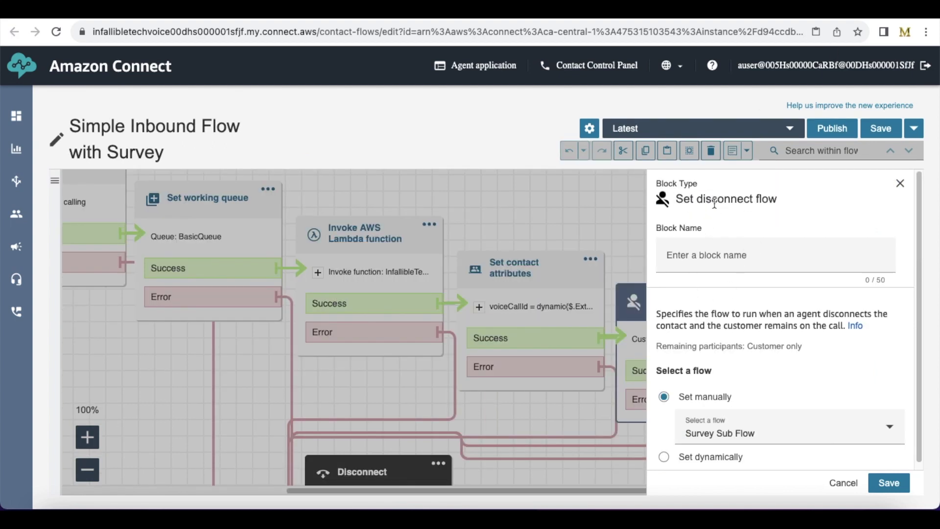
- Recheck the Set disconnect flow block's Survey Sub Flow setting and close it without changes
left_click(886, 482)
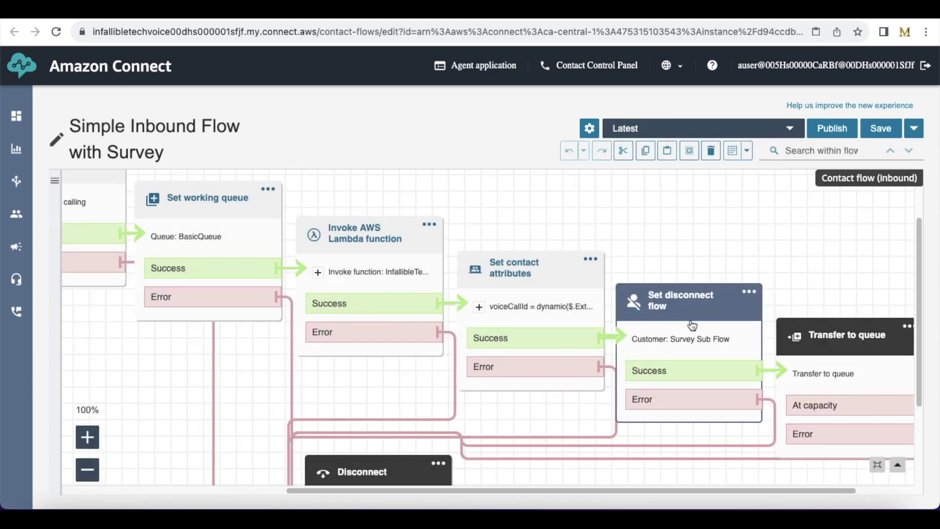
left_click_drag(803, 490, 853, 490)
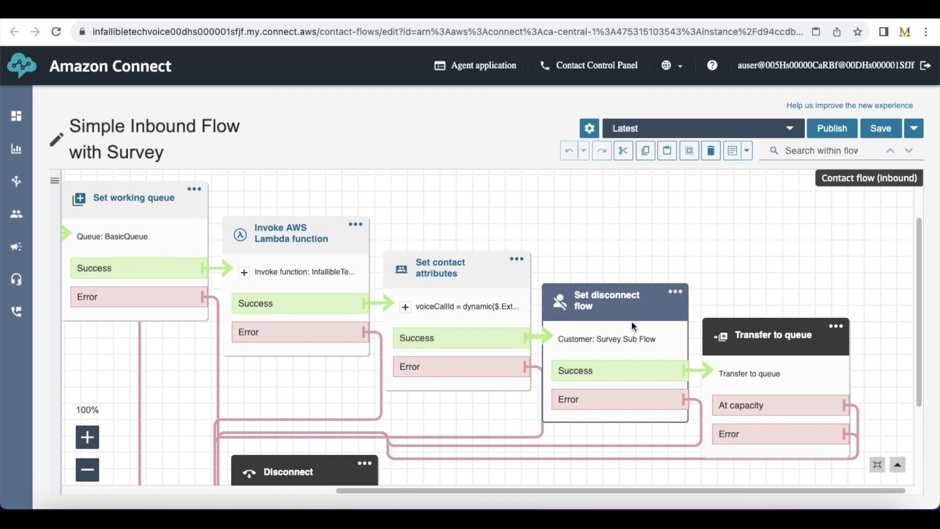
left_click(612, 306)
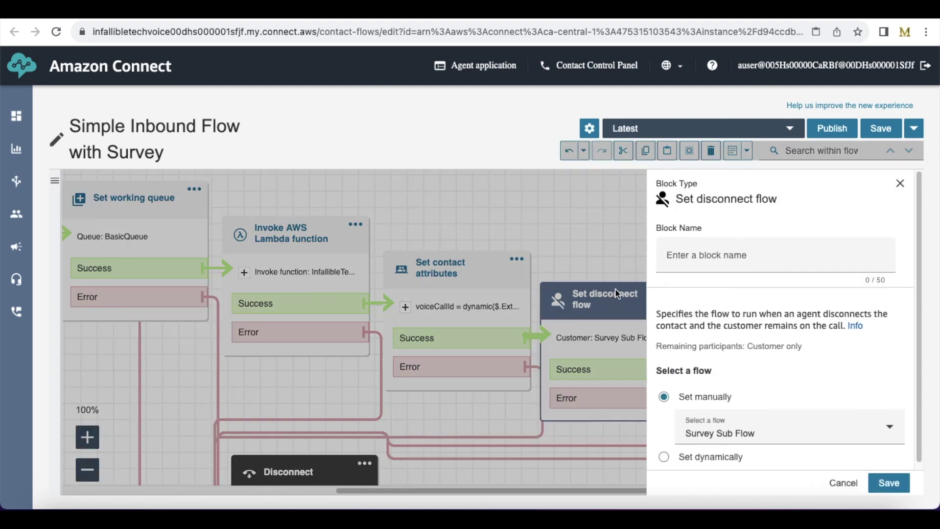
left_click(840, 484)
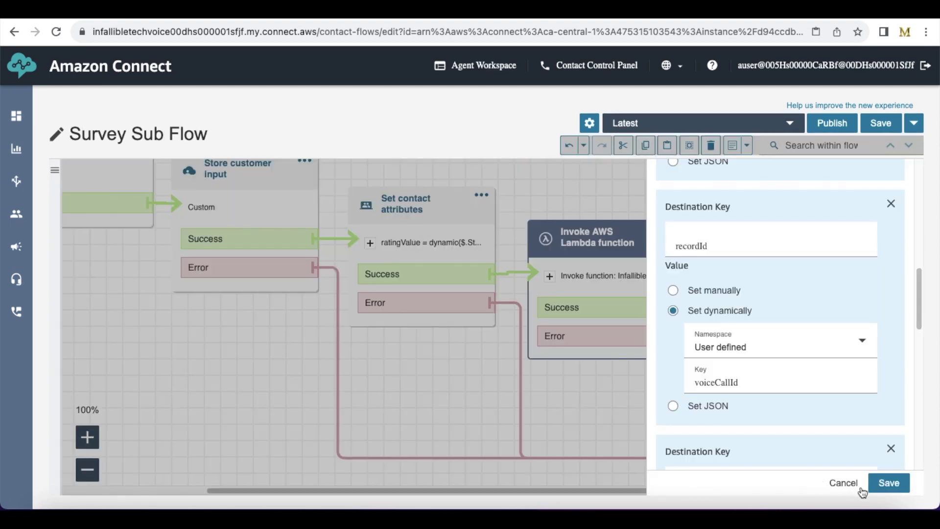
left_click(876, 484)
left_click_drag(205, 307, 310, 394)
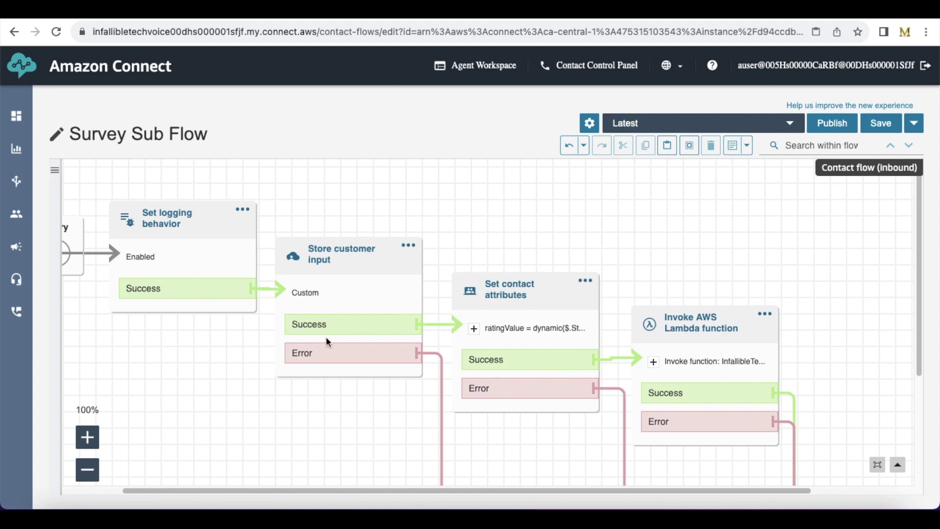
left_click(320, 266)
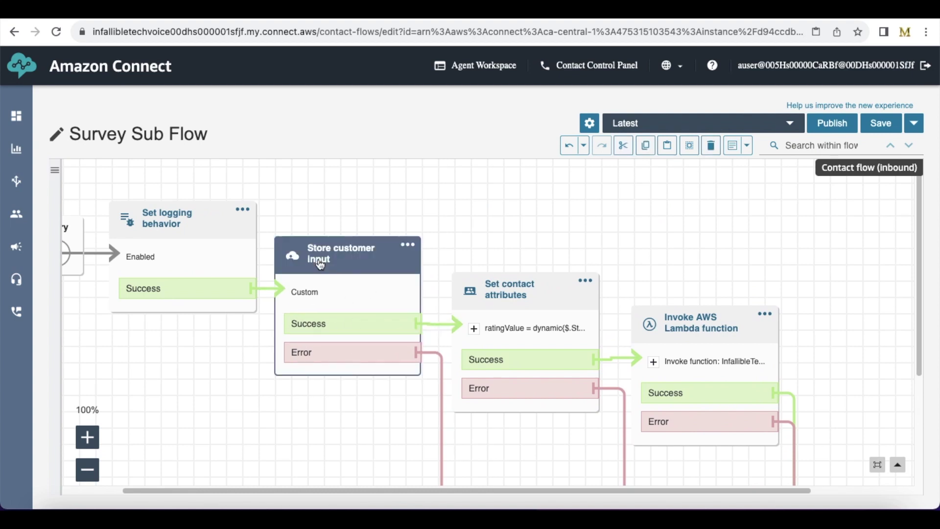
left_click_drag(558, 414, 476, 339)
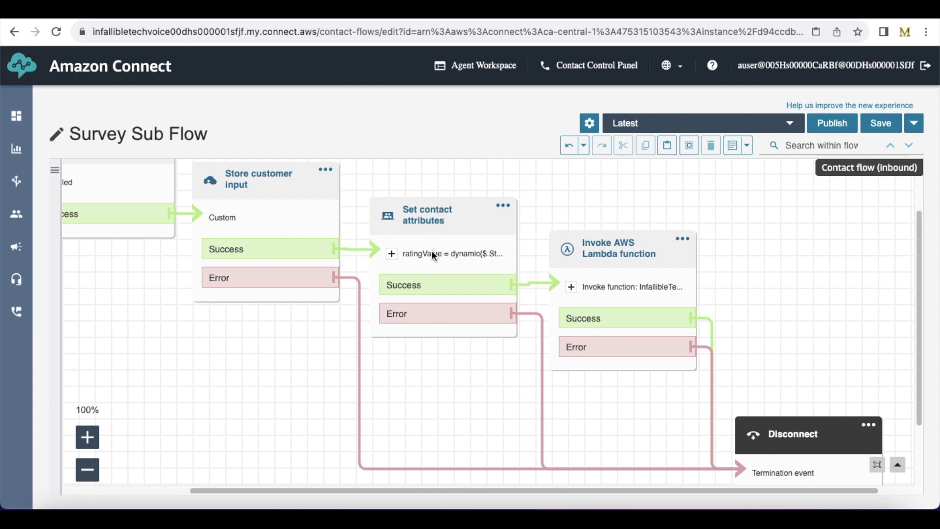
left_click(625, 259)
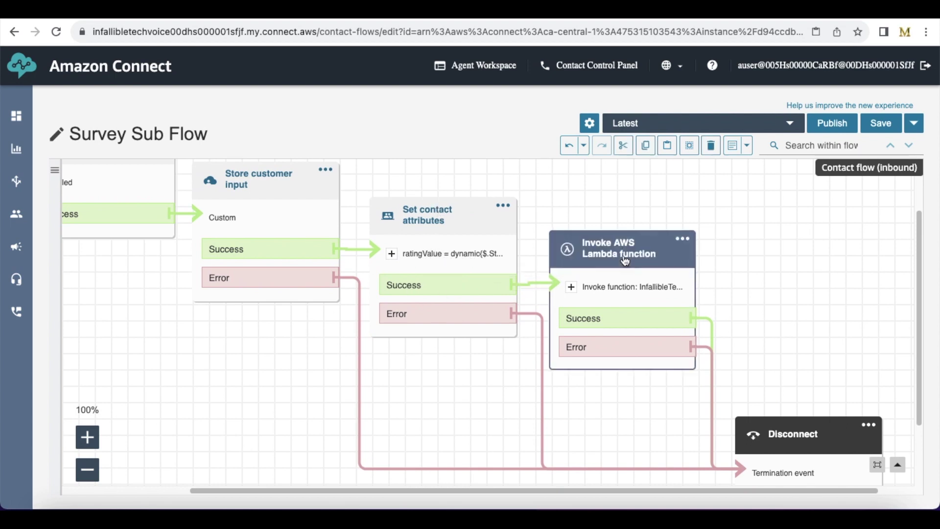
left_click(625, 259)
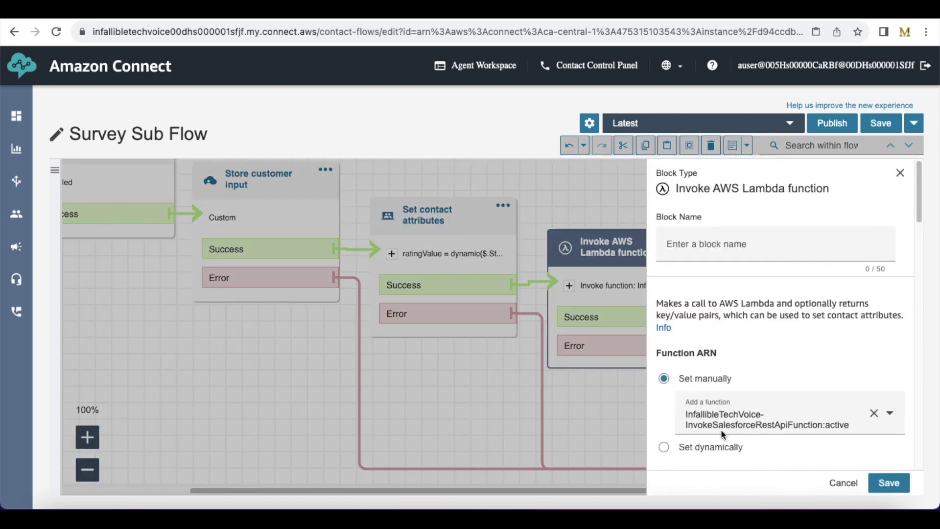